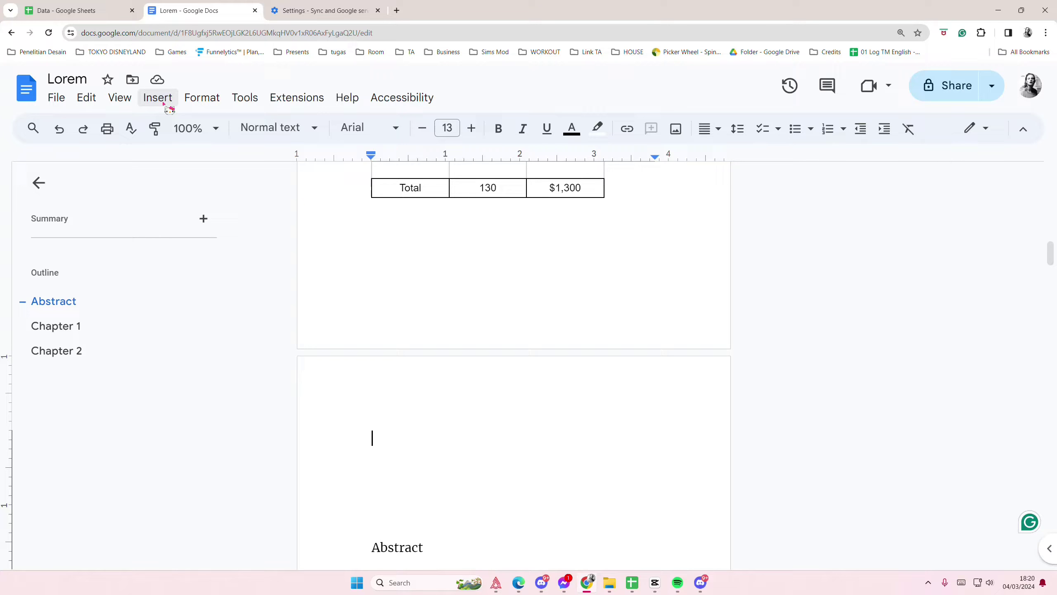
Insert an empty 3x3 table on the page above the Abstract heading.
click(163, 104)
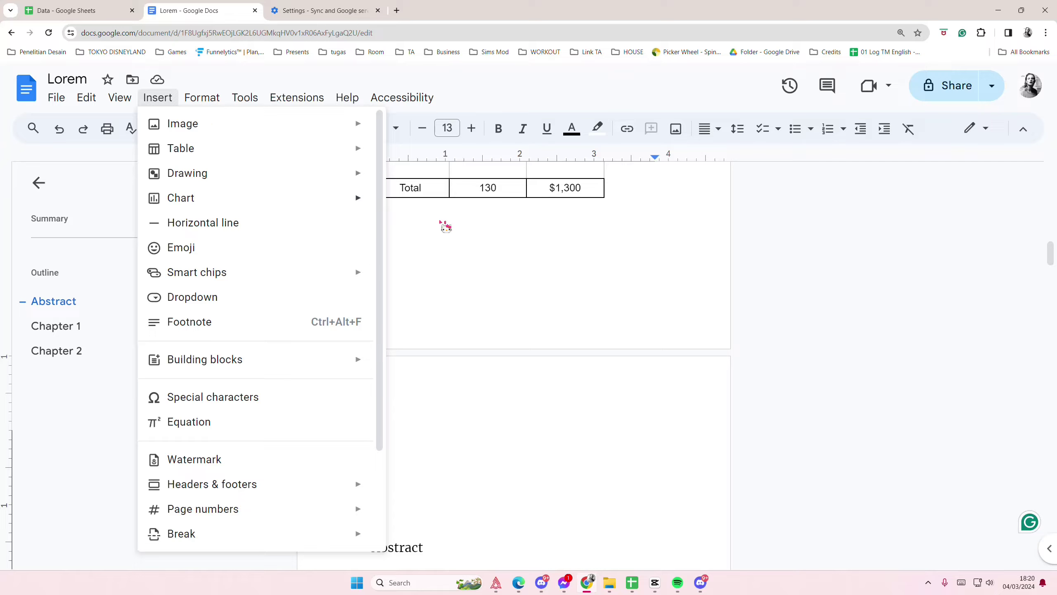
mouse_move(180, 148)
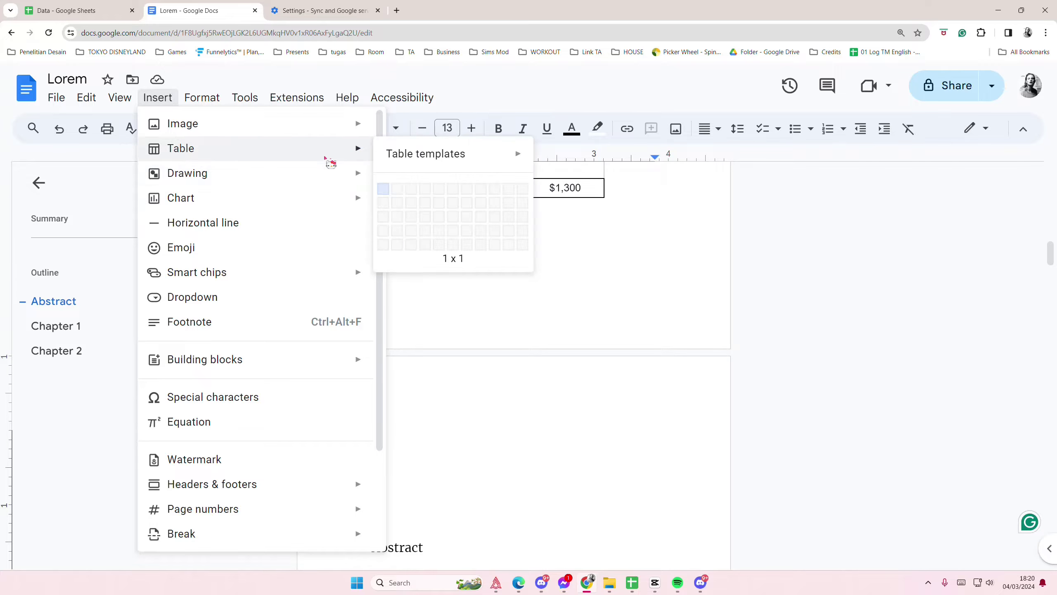
click(411, 217)
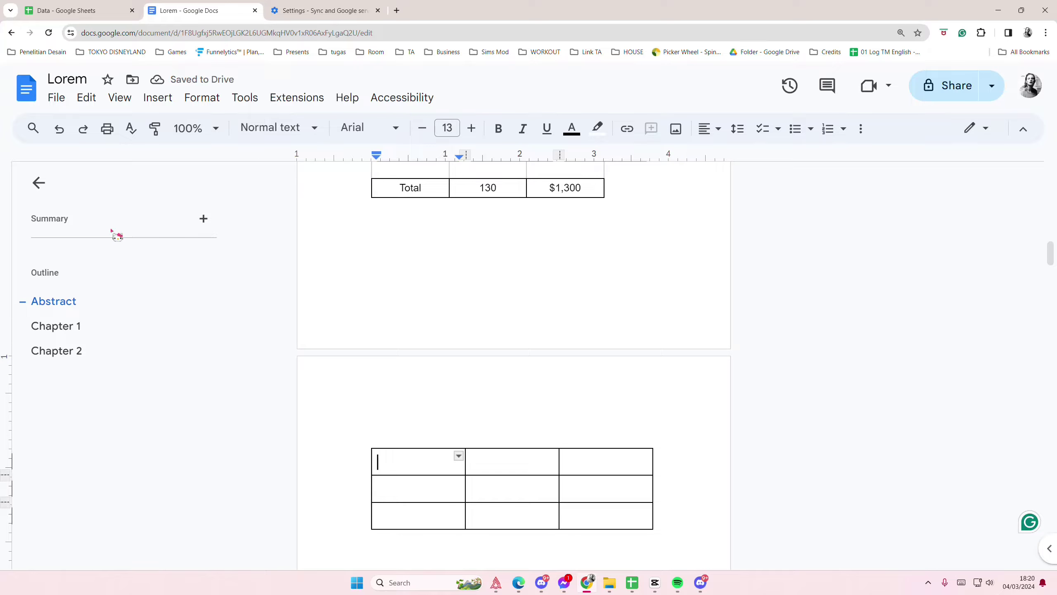
Insert a horizontal line into the first top-row cell, then move to the second cell.
click(157, 98)
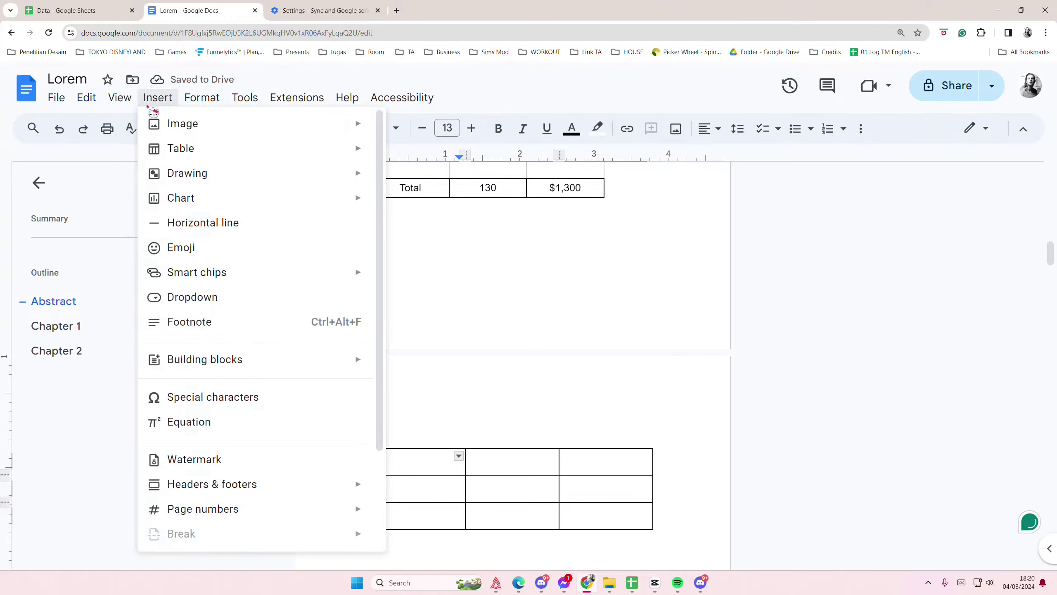
click(203, 223)
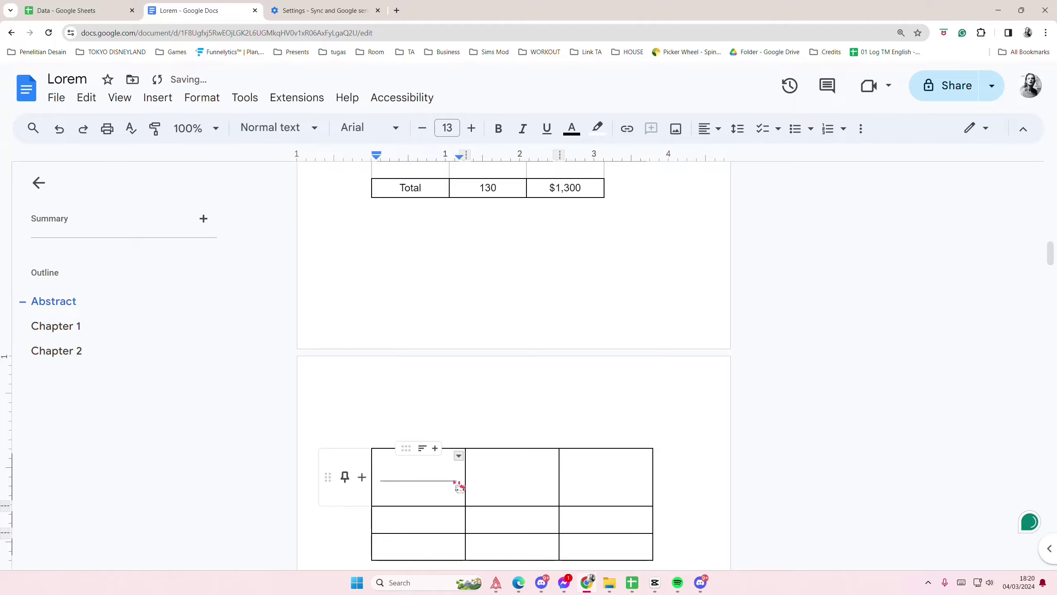
click(488, 491)
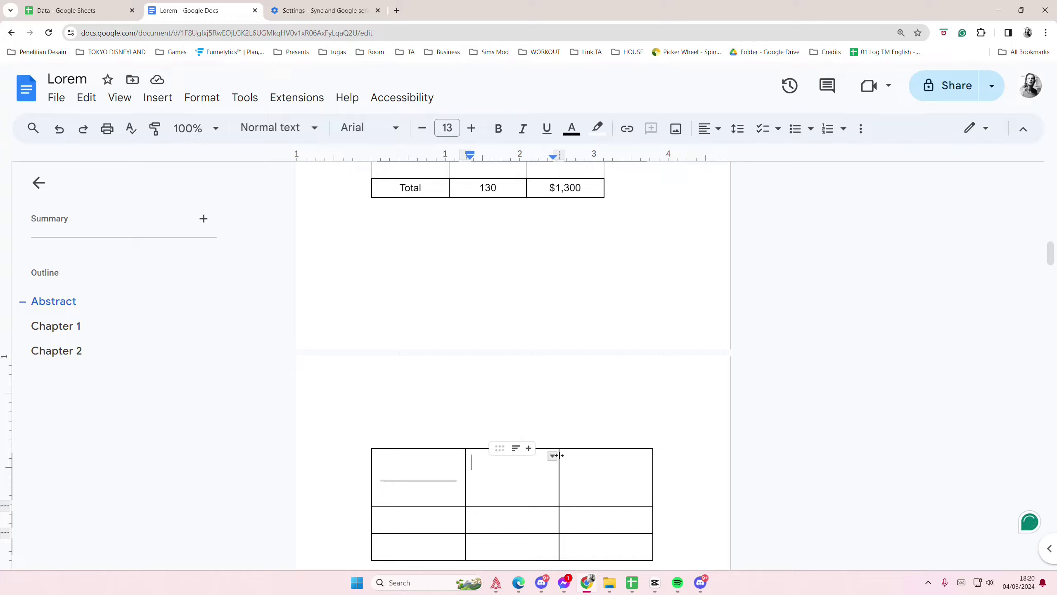
Draw a vertical line in a new drawing and insert it into the middle top-row cell.
click(157, 97)
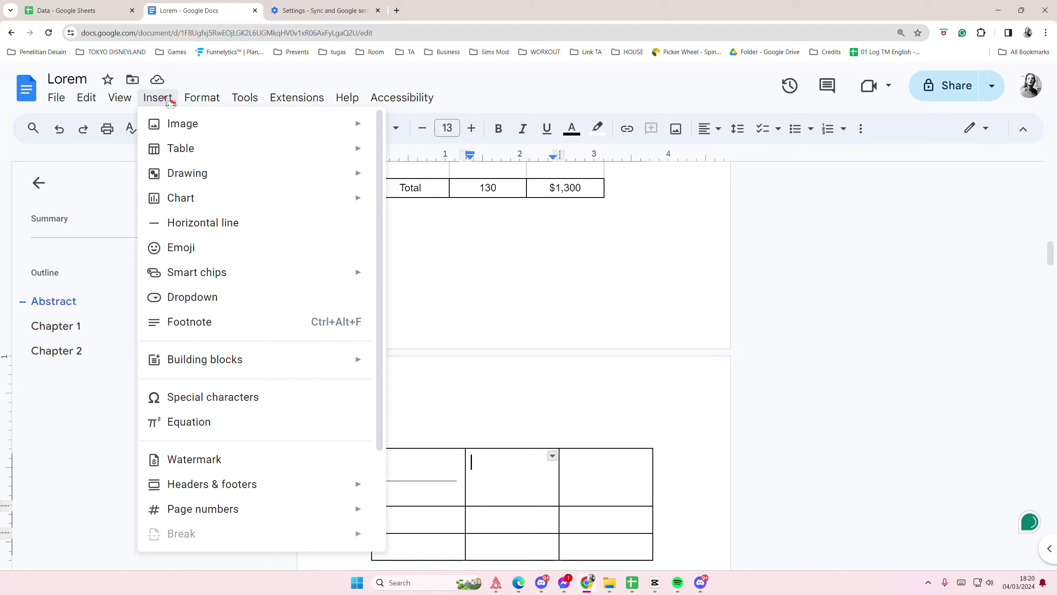
mouse_move(187, 173)
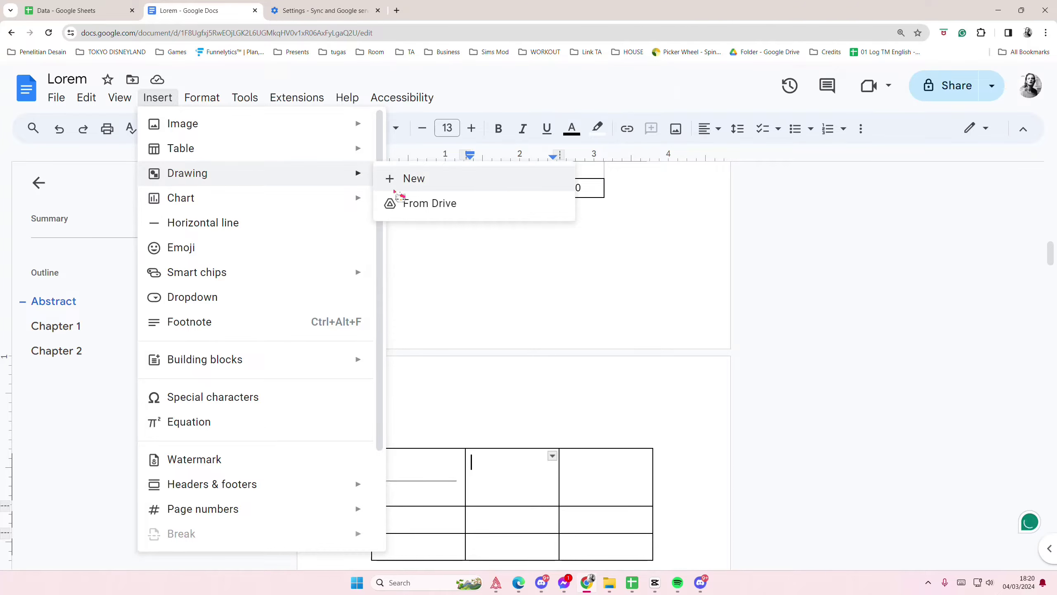
click(407, 177)
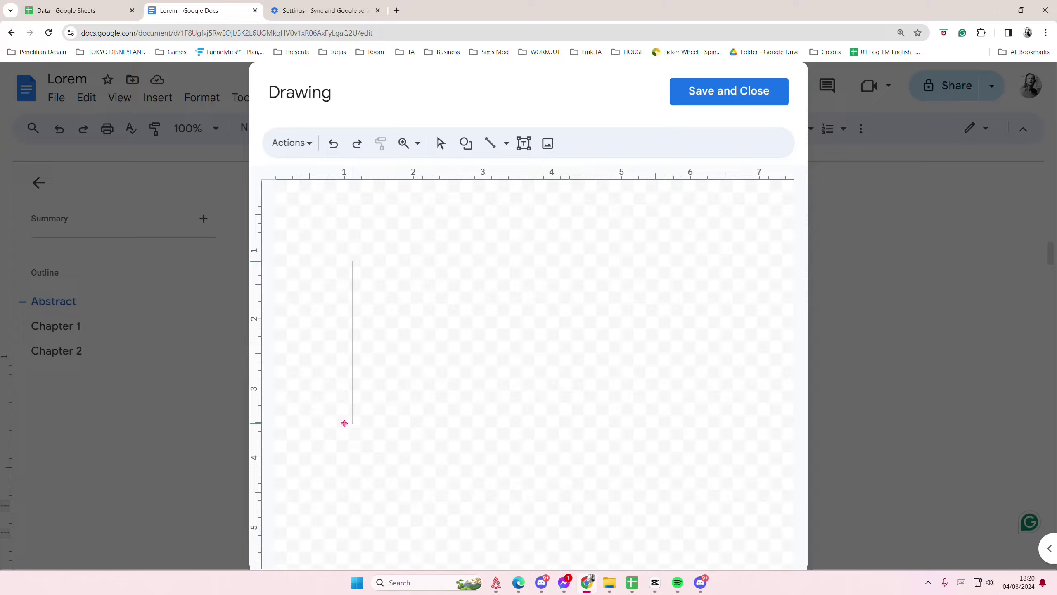
drag(347, 317, 352, 429)
click(761, 103)
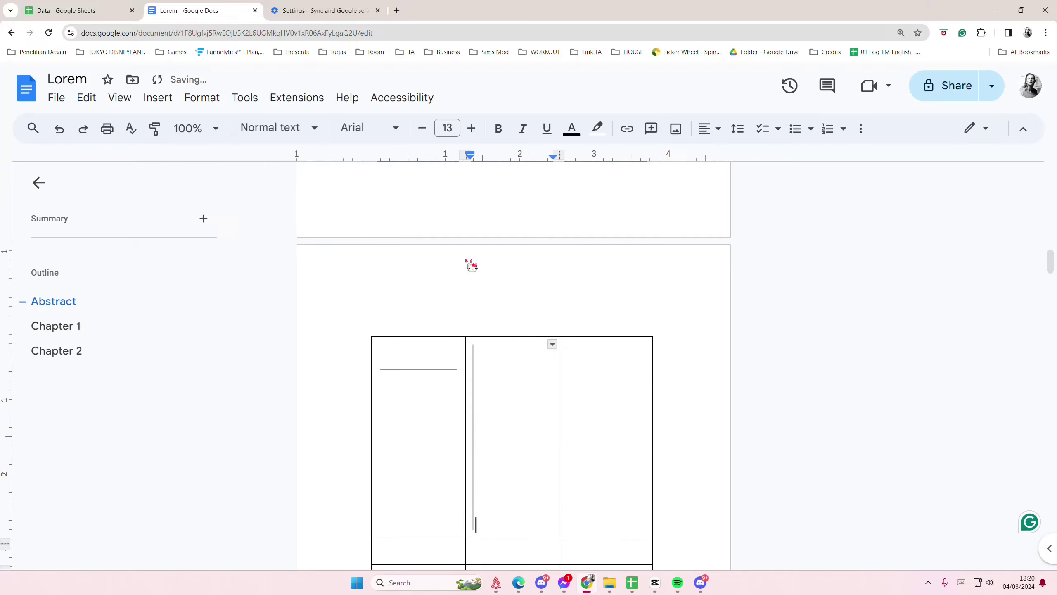
click(475, 375)
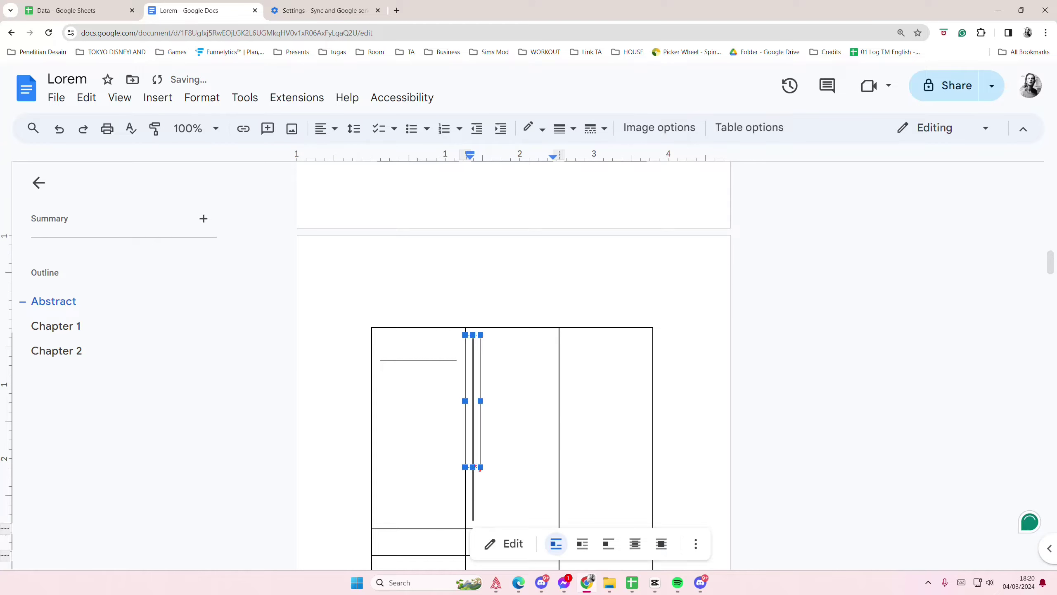
drag(473, 520, 473, 463)
key(ctrl+z)
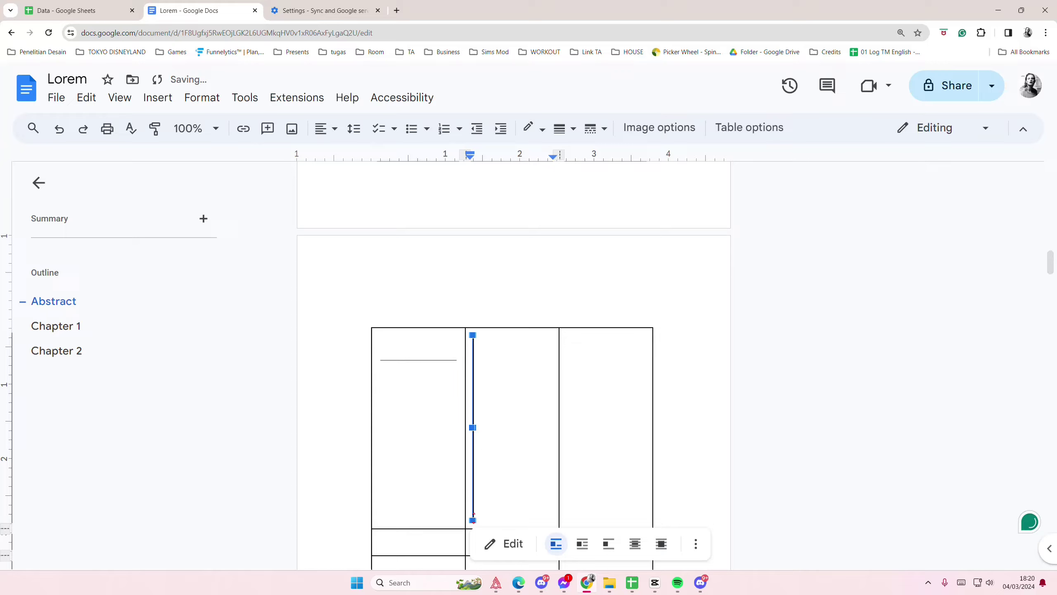
Drag the vertical line drawing's bottom handle upward to shorten it and shrink the top row.
drag(473, 520, 470, 470)
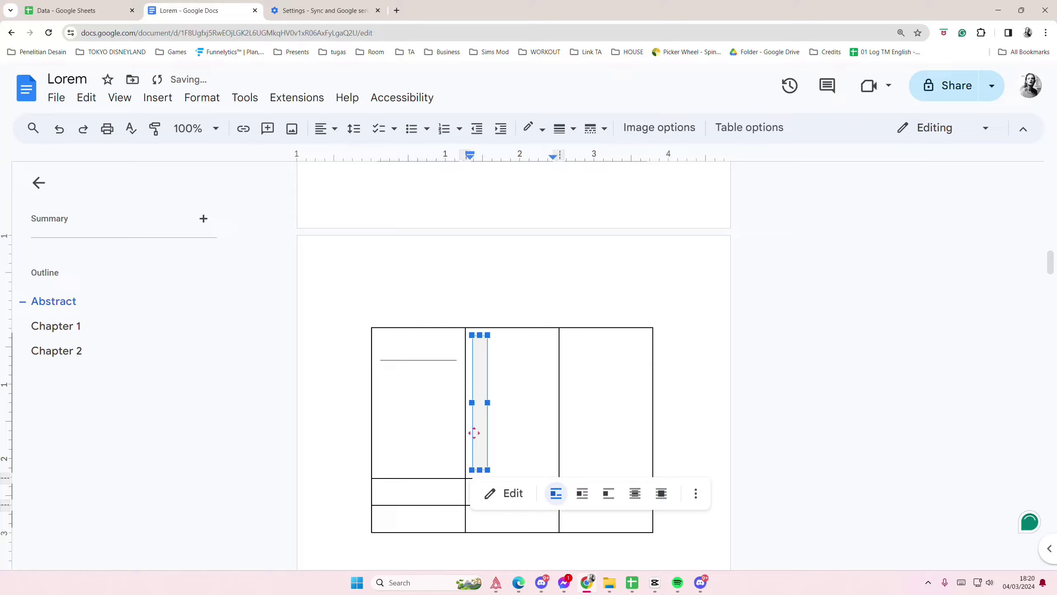
click(529, 446)
click(484, 413)
click(508, 438)
click(586, 426)
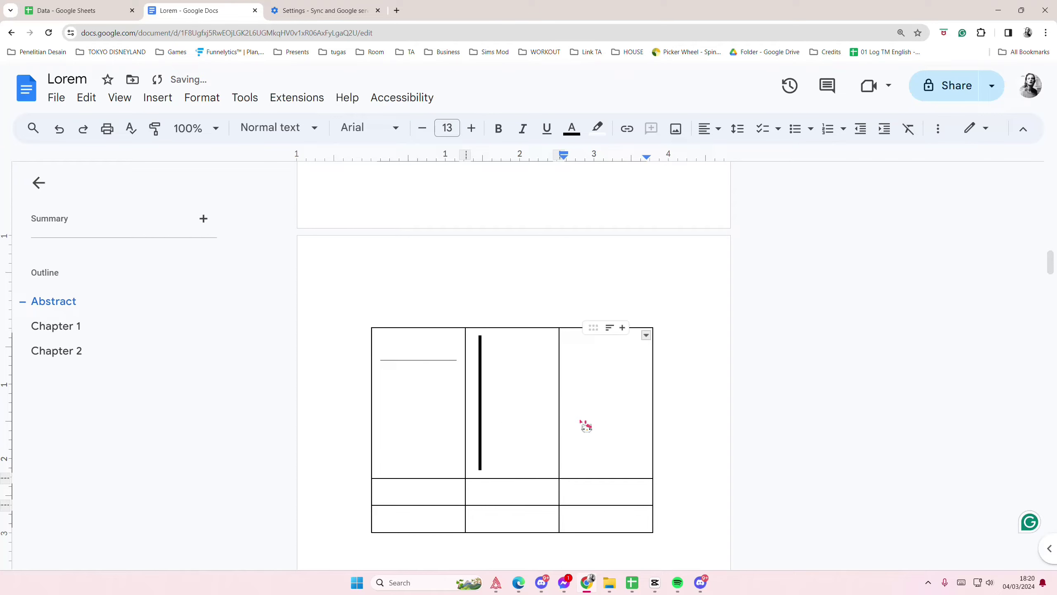
click(482, 405)
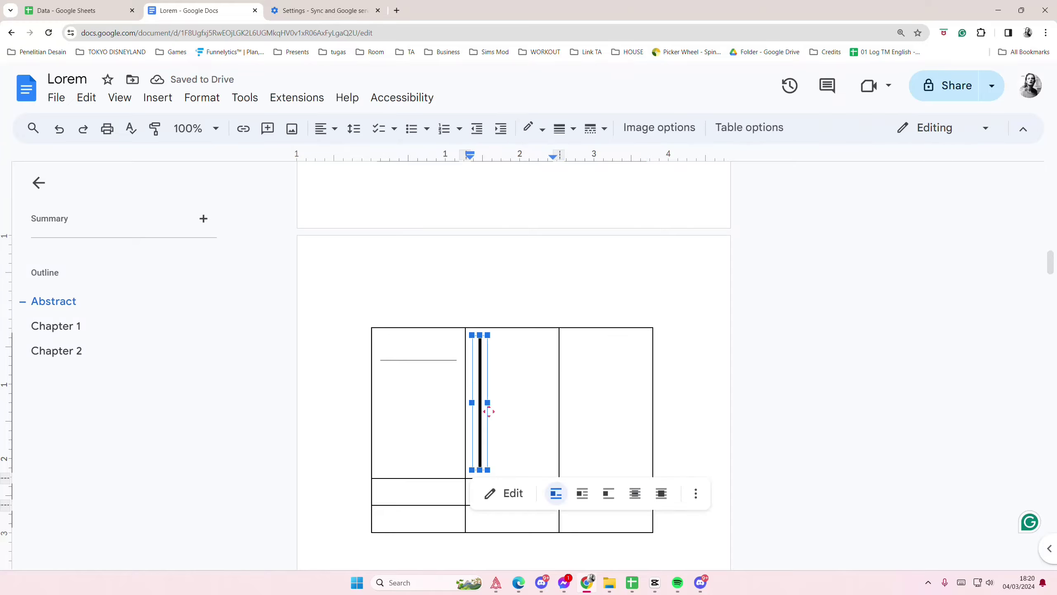
Reopen the vertical line drawing, set its line weight to 1px, and save it back.
click(513, 493)
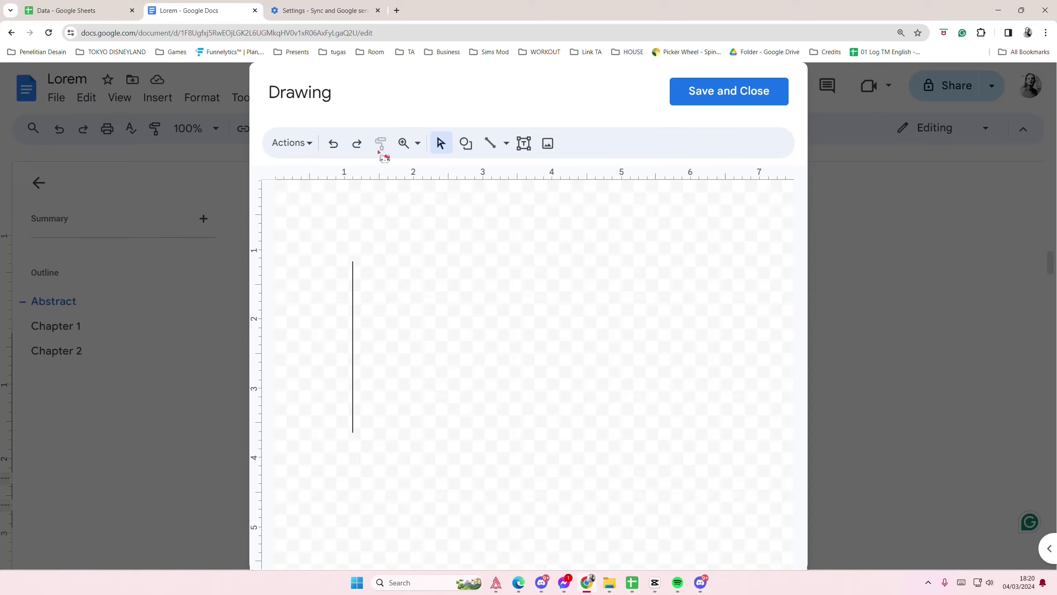
click(354, 302)
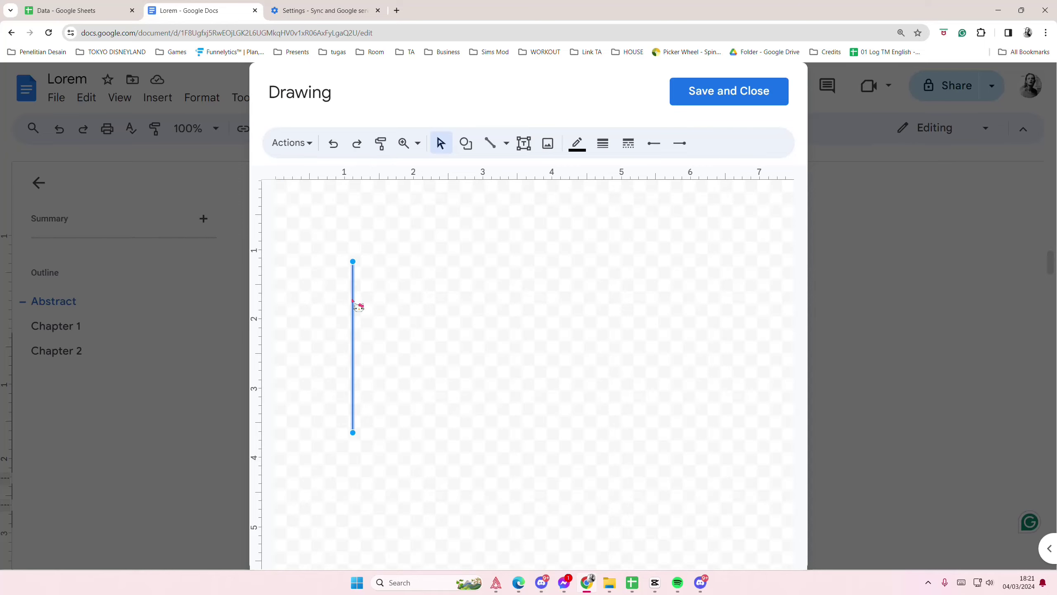
click(603, 142)
click(604, 145)
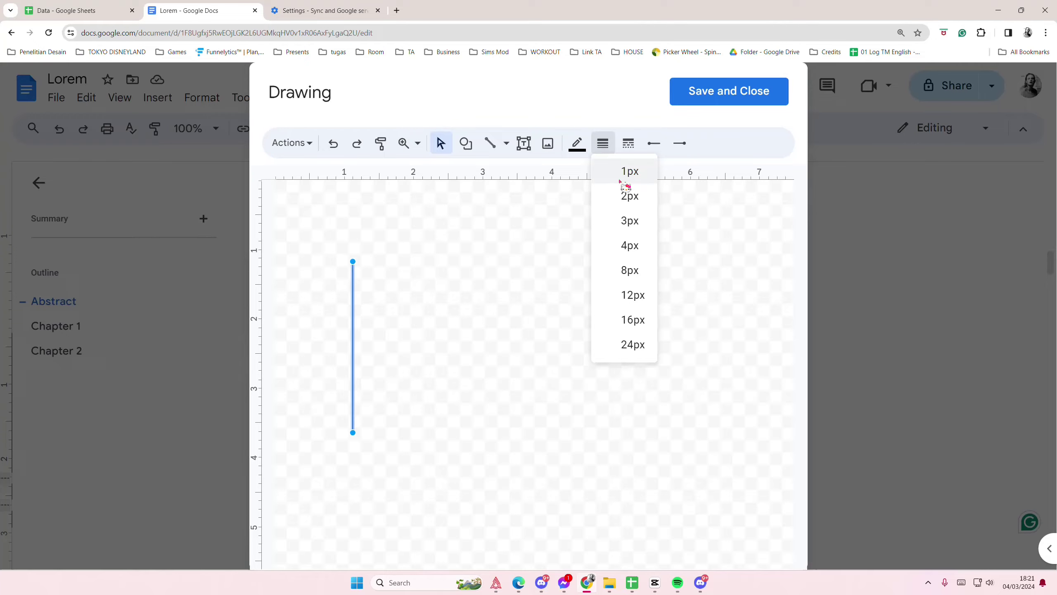
click(631, 172)
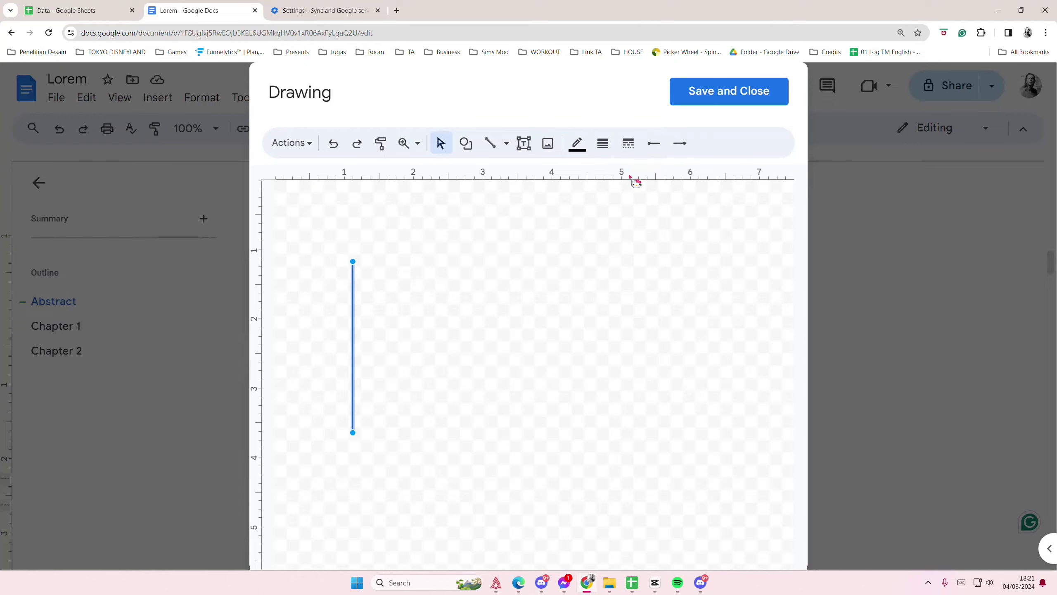
click(577, 144)
click(603, 143)
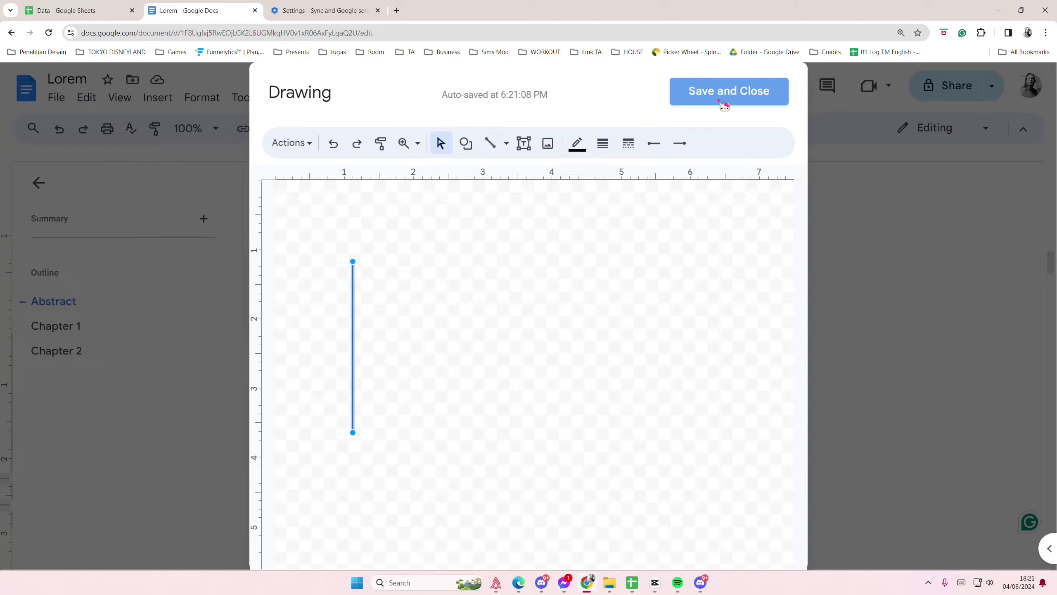
click(729, 91)
scroll(381, 338, down, 5)
scroll(493, 356, down, 5)
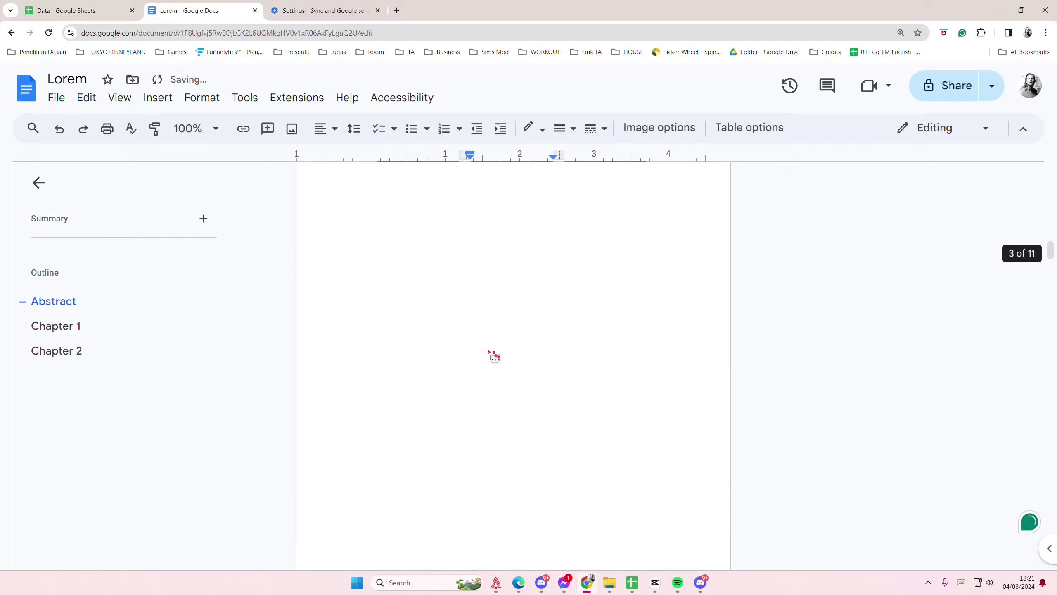
scroll(494, 356, down, 5)
scroll(493, 355, down, 3)
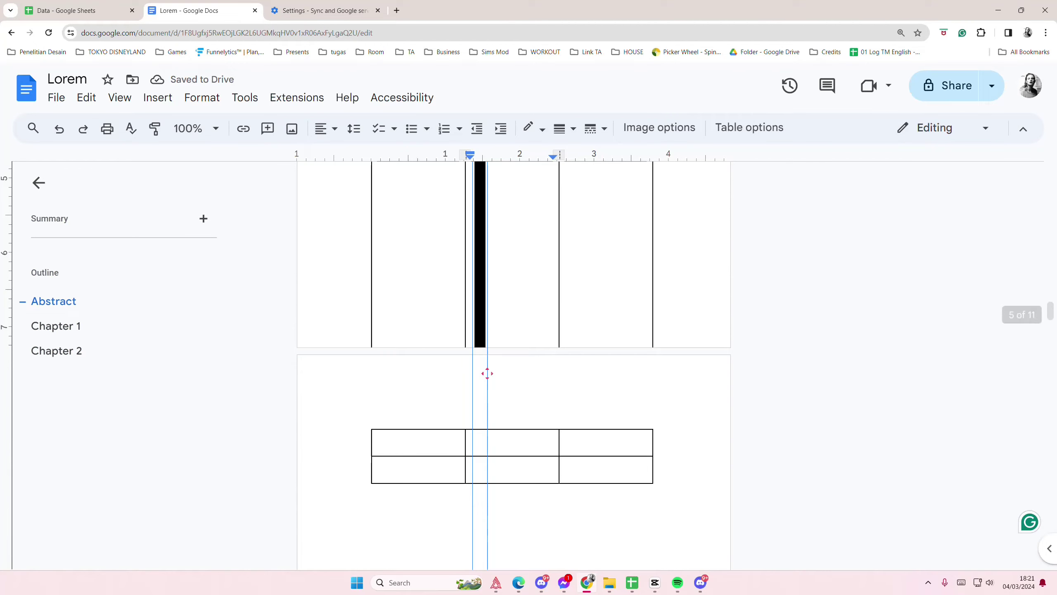
scroll(487, 369, up, 3)
scroll(487, 369, up, 3)
click(487, 368)
scroll(487, 368, up, 2)
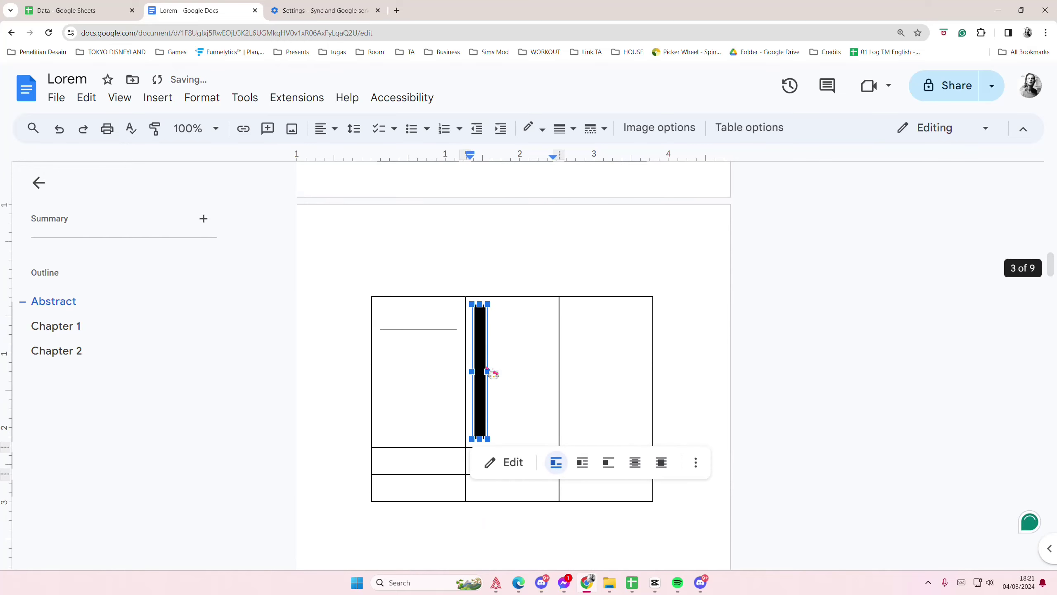
click(578, 357)
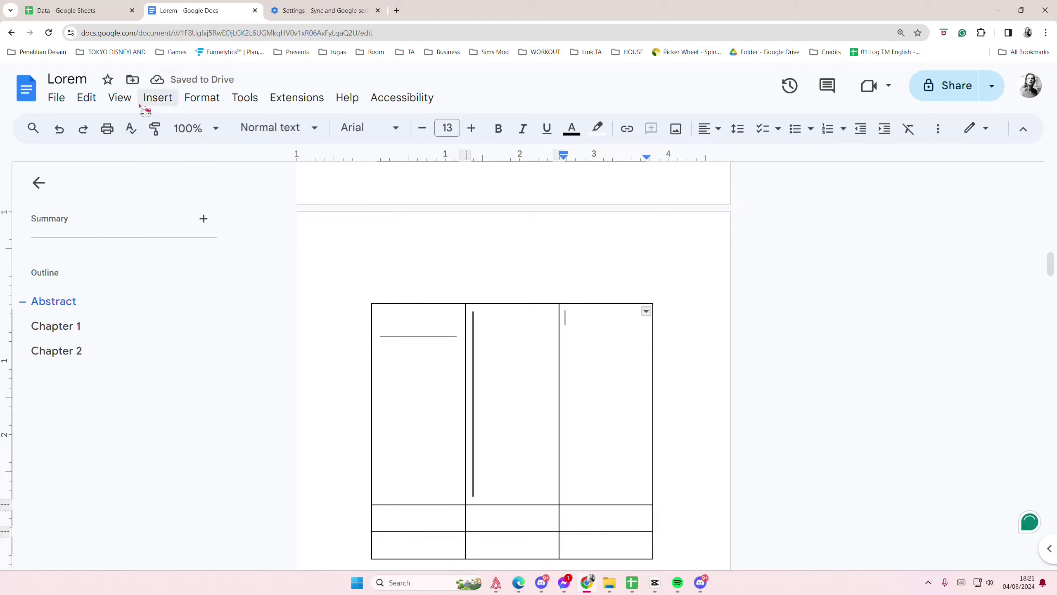
Re-edit the thin vertical line drawing and save it back into the middle top cell.
click(475, 357)
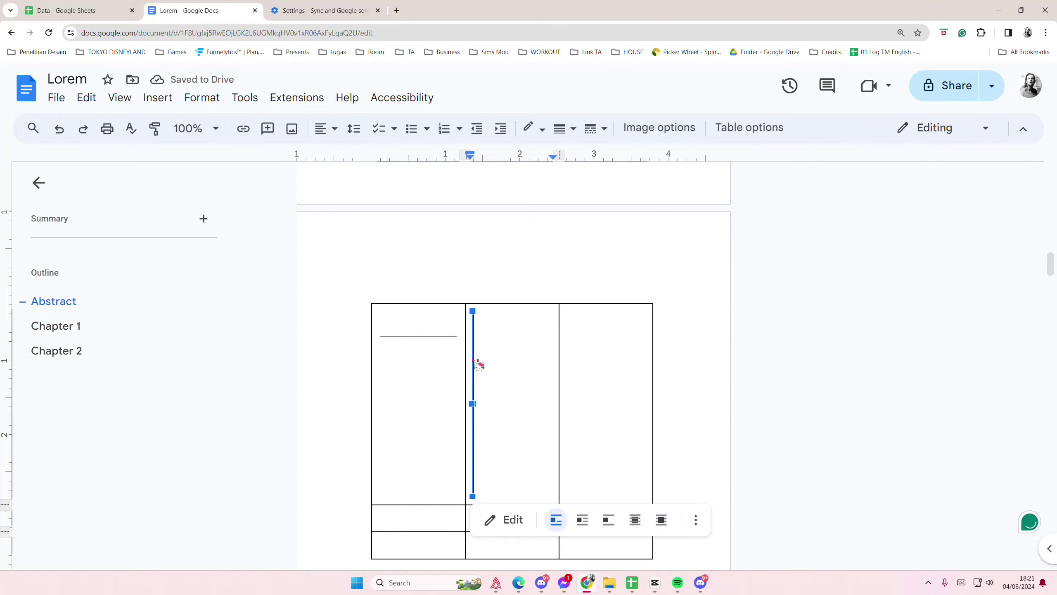
click(512, 520)
click(355, 337)
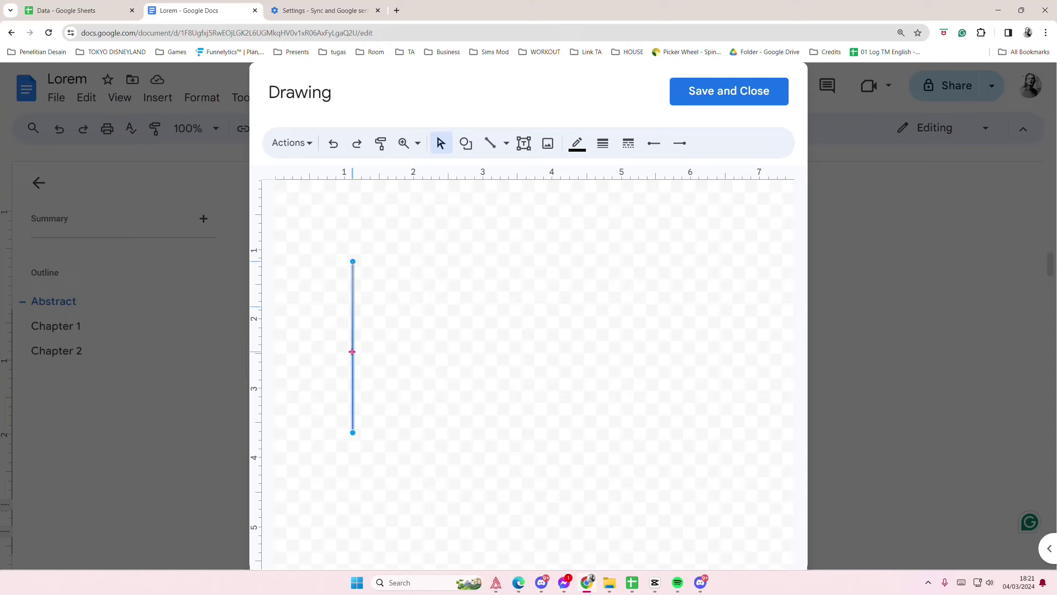
click(722, 91)
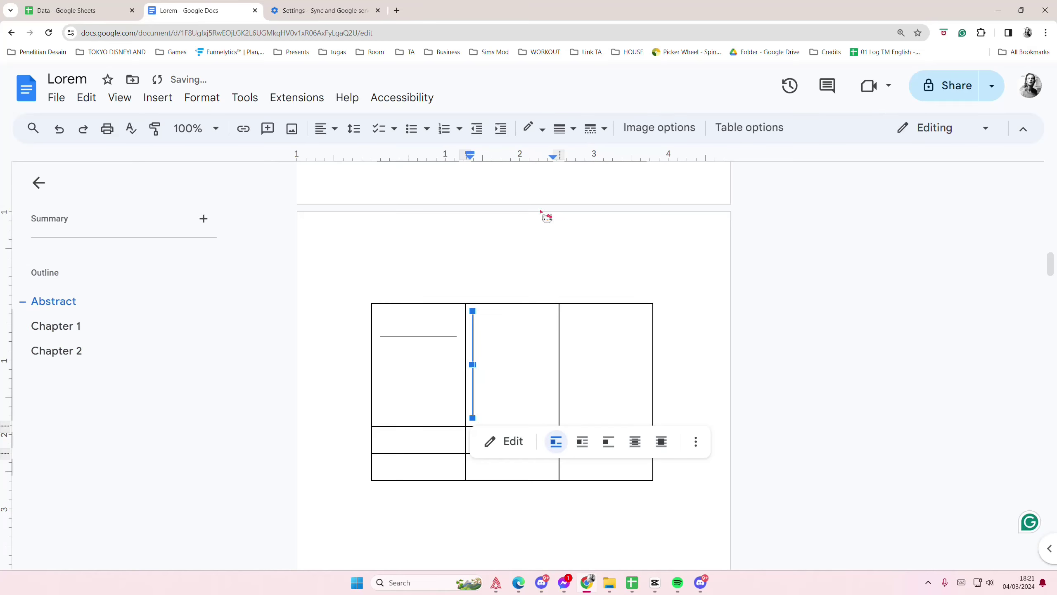
click(500, 337)
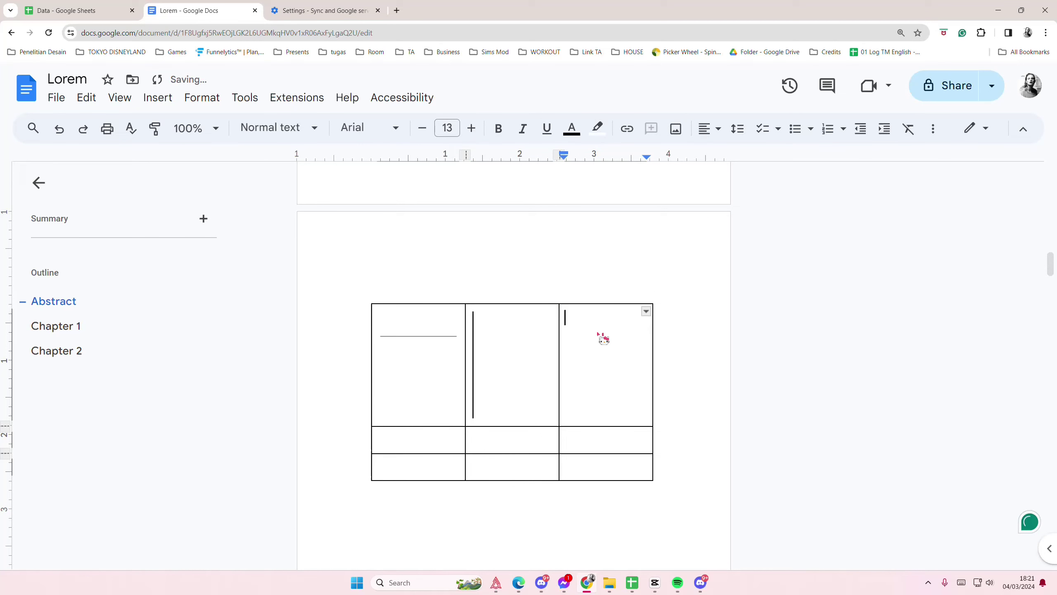
Draw a diagonal line in a new drawing and insert it into the top-right cell.
click(157, 98)
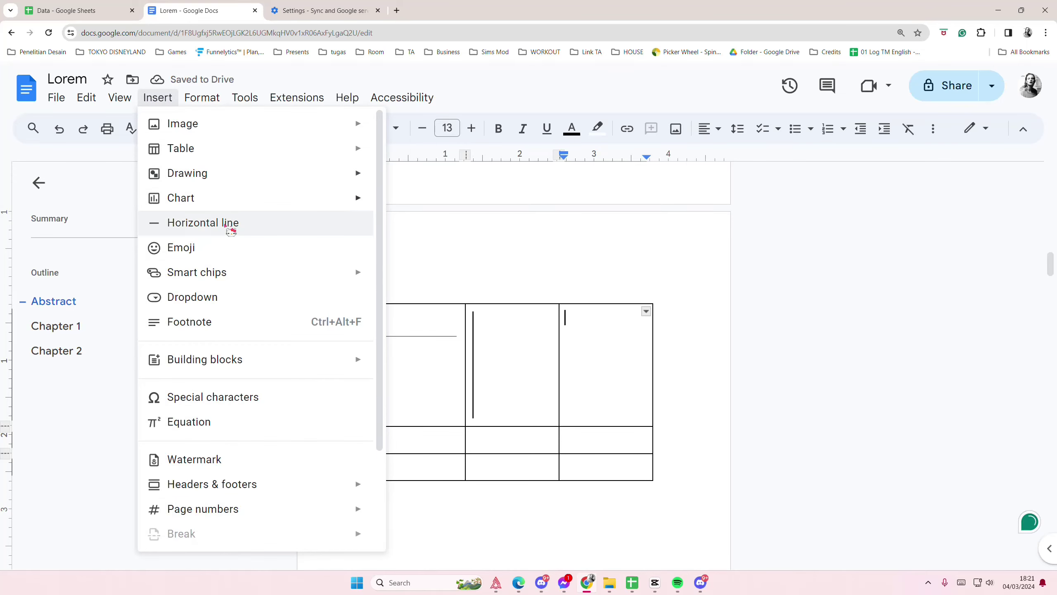
mouse_move(187, 173)
click(405, 178)
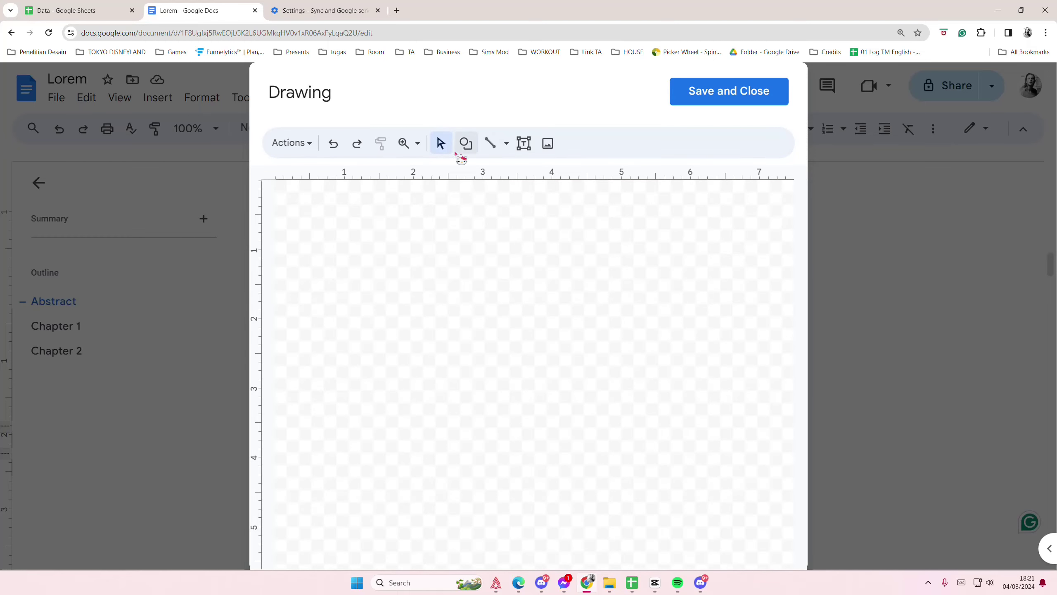
mouse_move(323, 251)
mouse_down()
mouse_move(400, 365)
mouse_move(381, 348)
mouse_up()
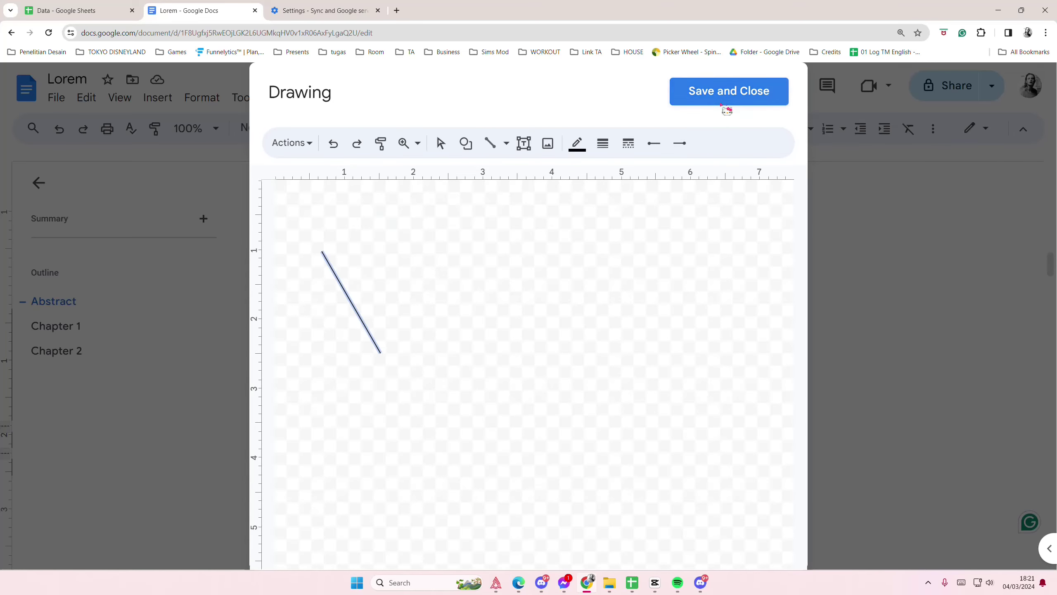
click(729, 91)
click(669, 345)
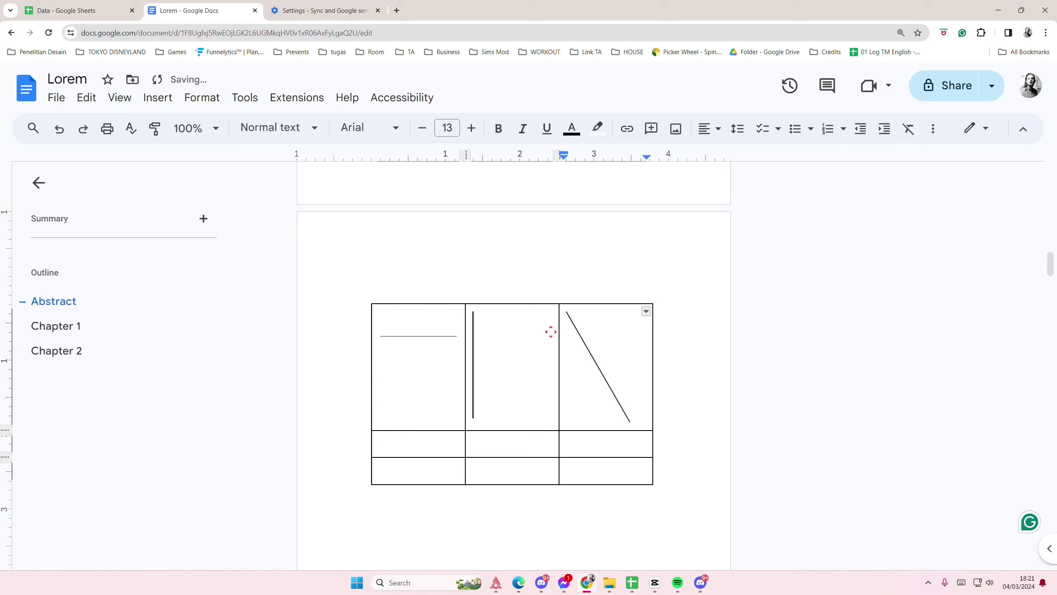
Change the vertical line drawing's text-wrapping mode, then deselect it.
click(475, 347)
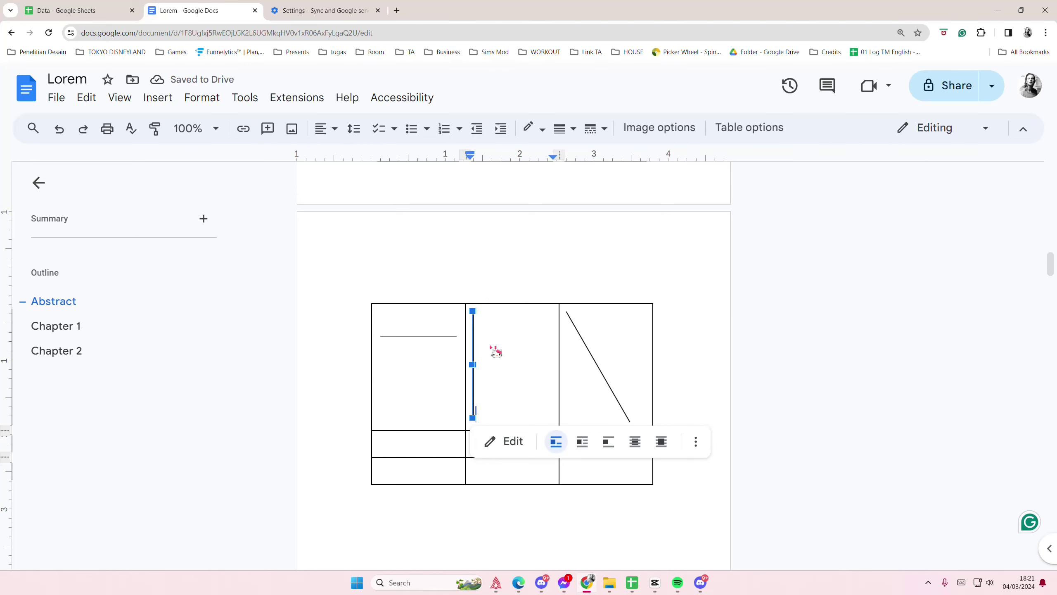
click(697, 442)
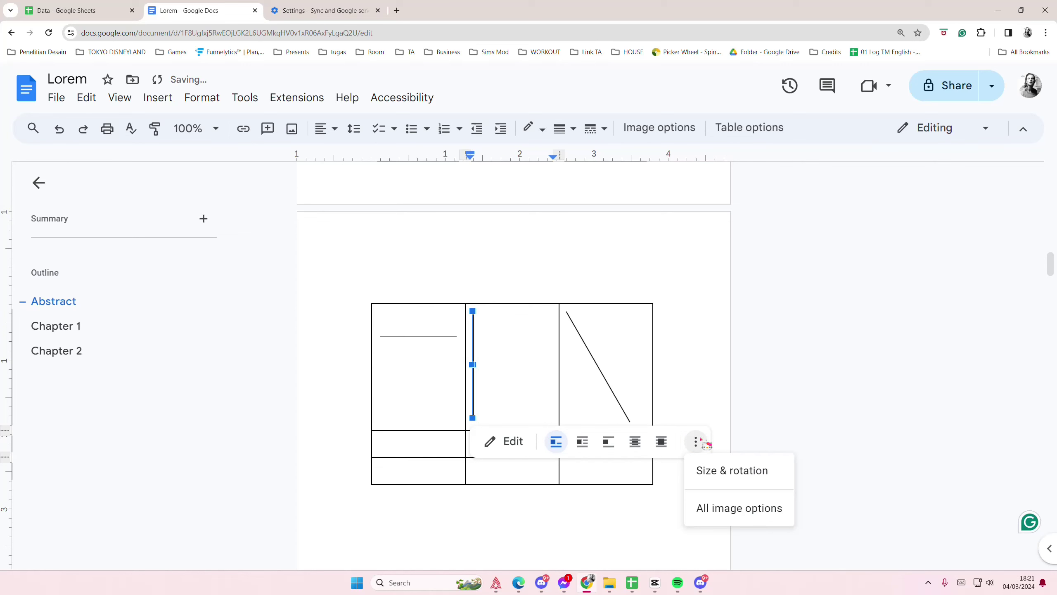
click(635, 442)
click(503, 407)
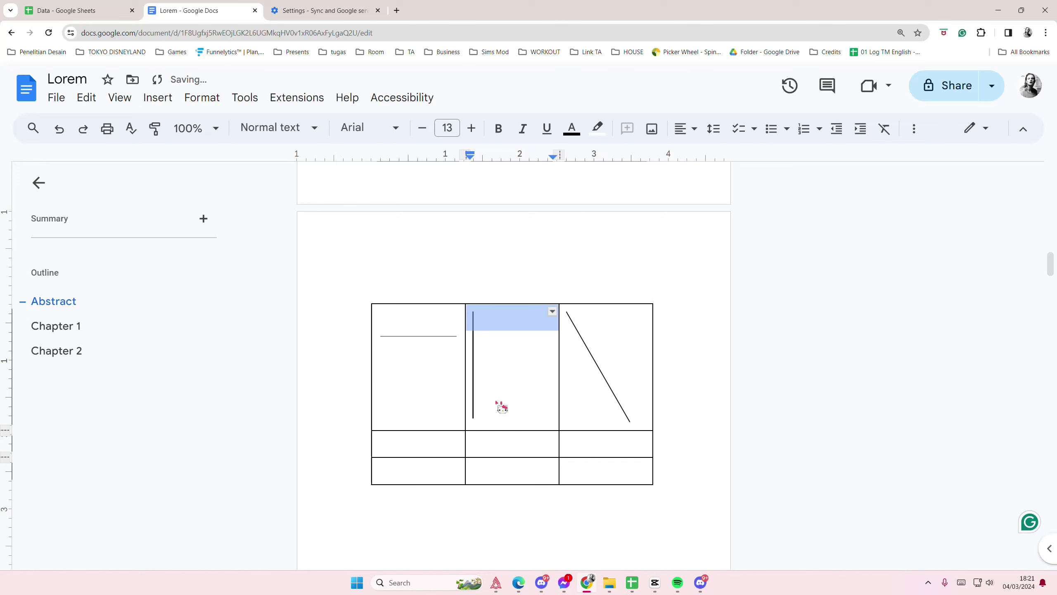
click(636, 368)
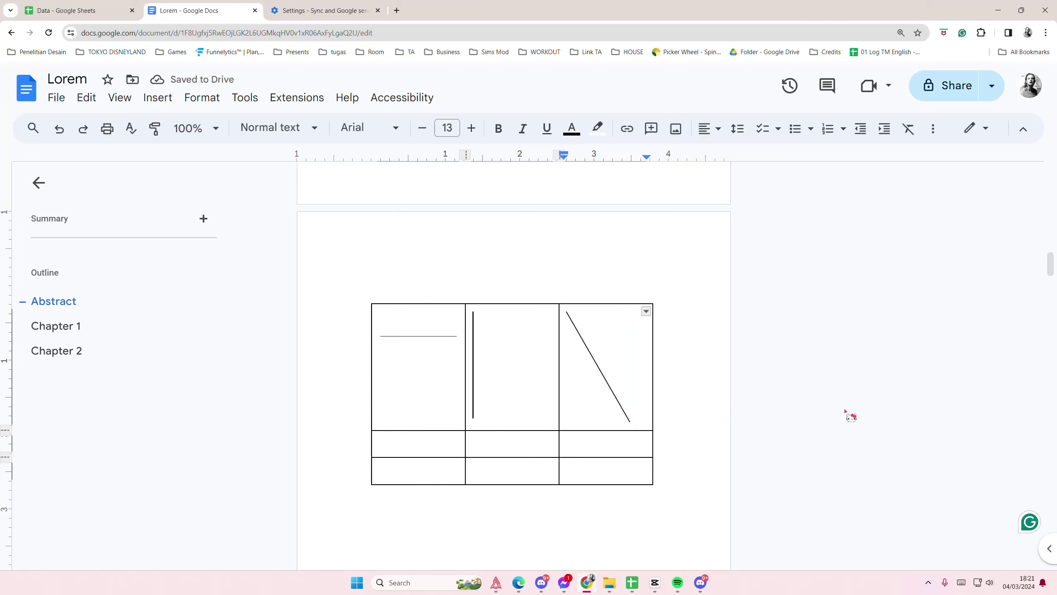